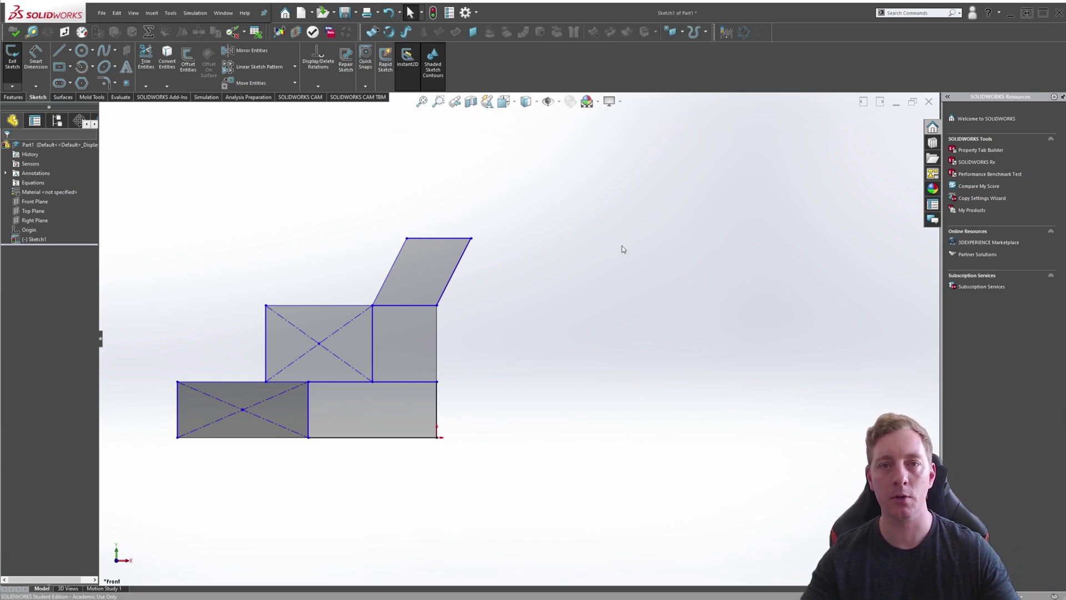
Step: Close Sketch1, leaving the finished outline of stacked rectangles and the slanted parallelogram
key("ctrl+b")
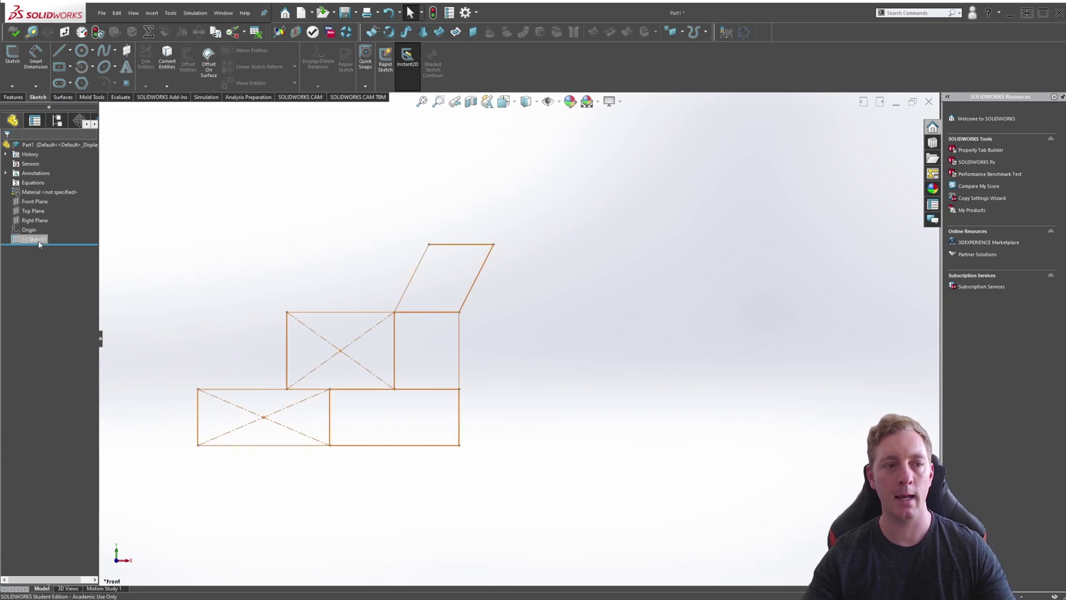
Step: Reopen Sketch1 from the FeatureManager tree and show the rectangle-type options
left_click(18, 242)
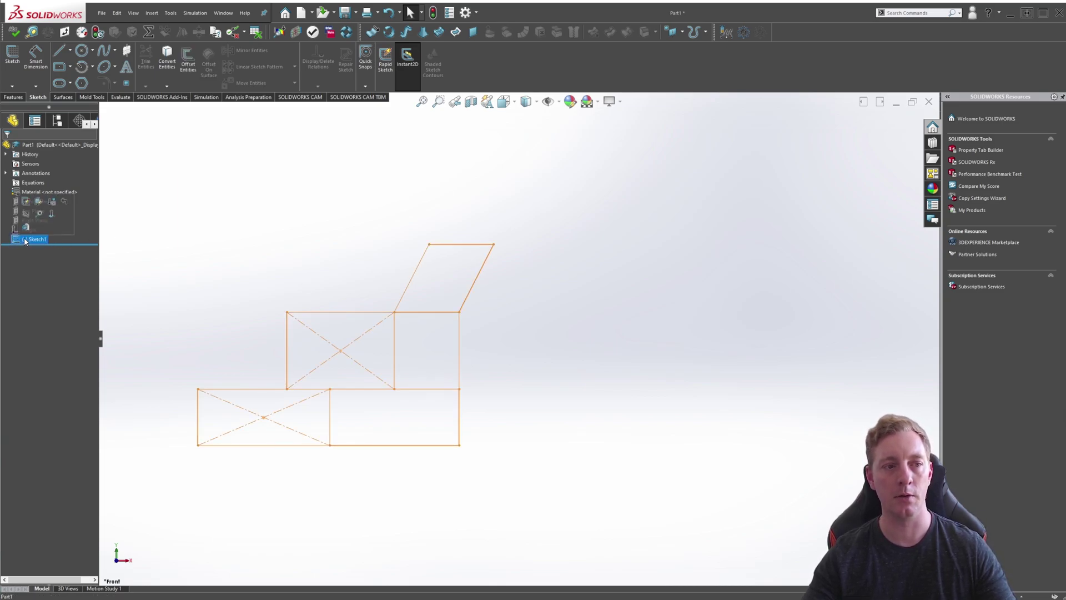
left_click(25, 202)
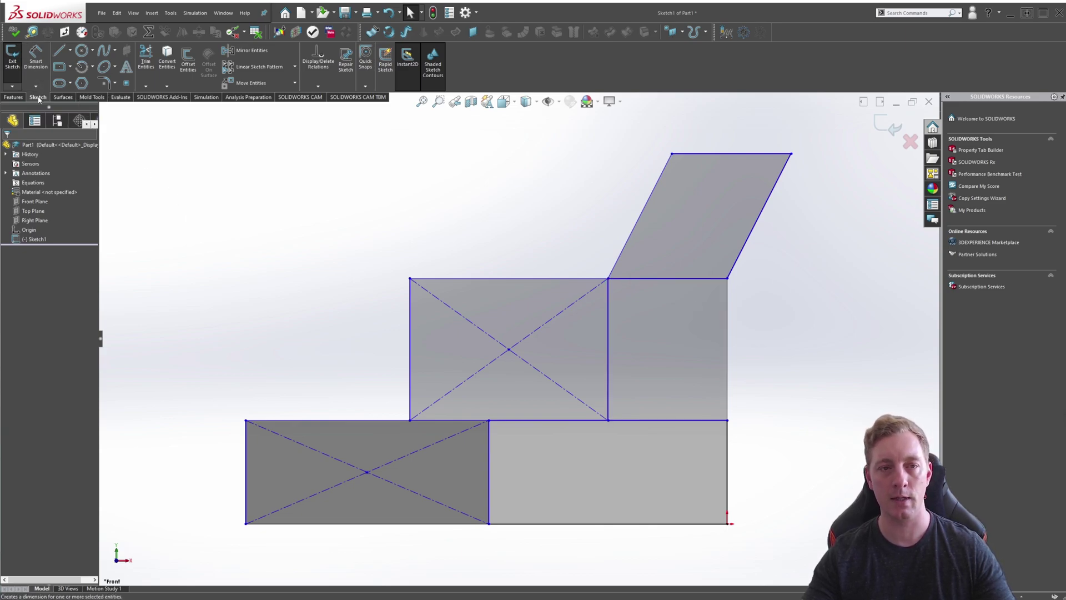
left_click(70, 67)
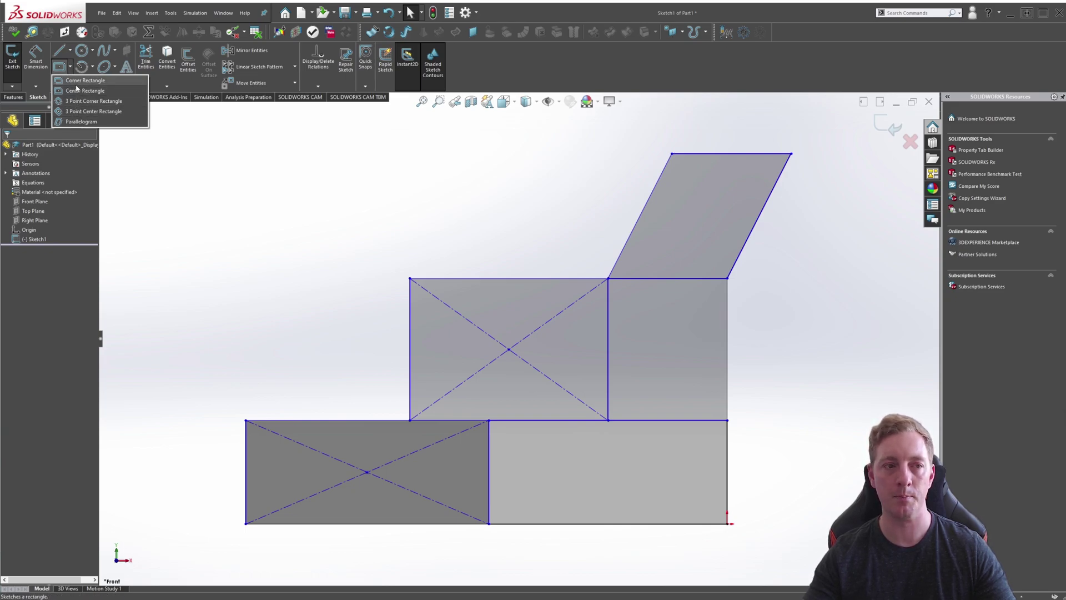
left_click(174, 15)
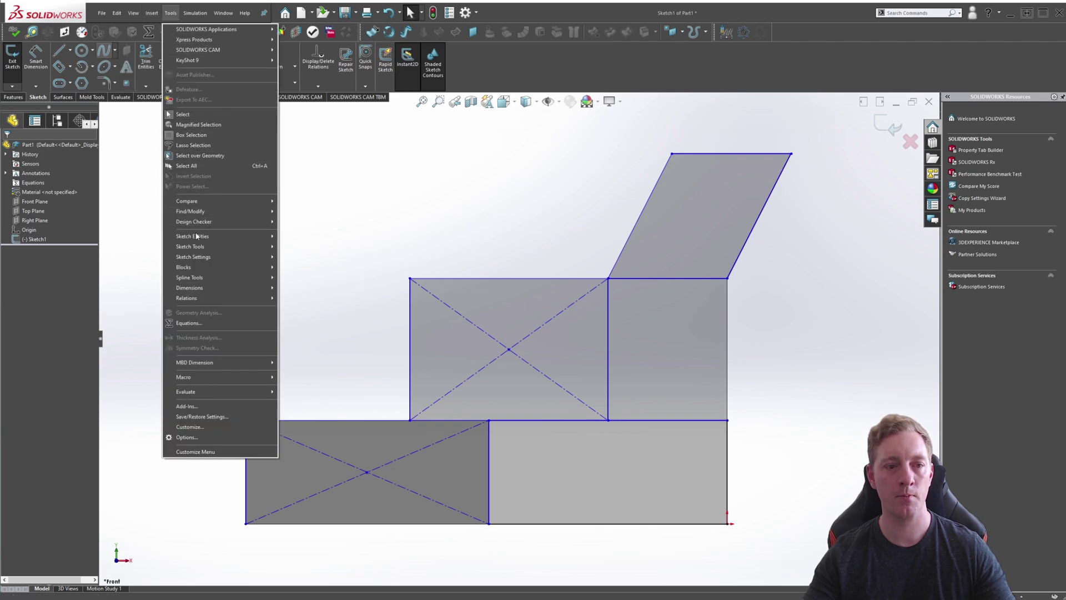
mouse_move(200, 240)
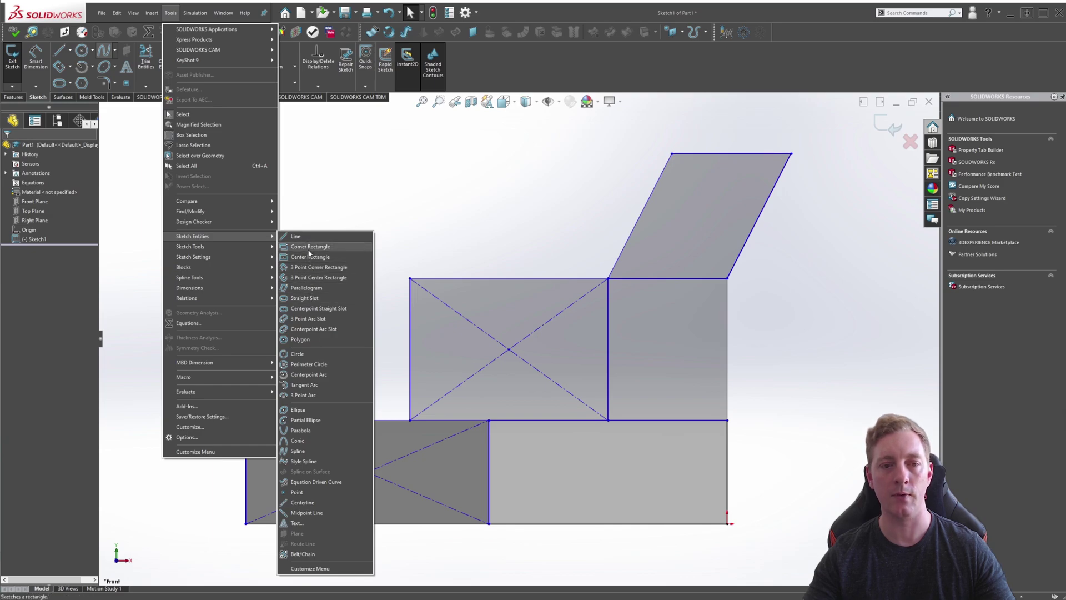
left_click(320, 202)
right_click(312, 218)
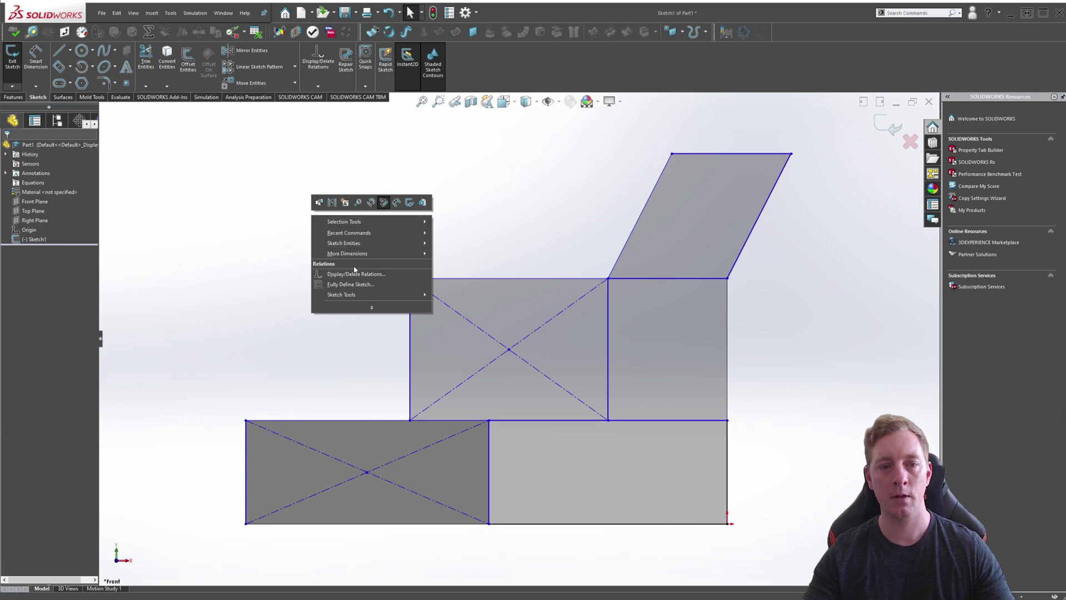
mouse_move(356, 244)
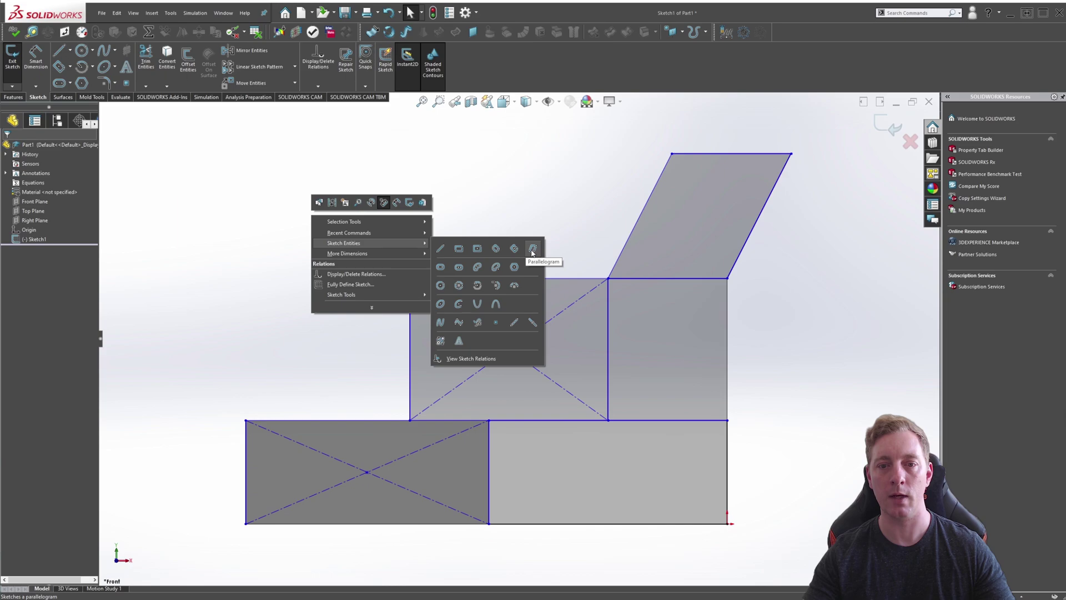
left_click(248, 293)
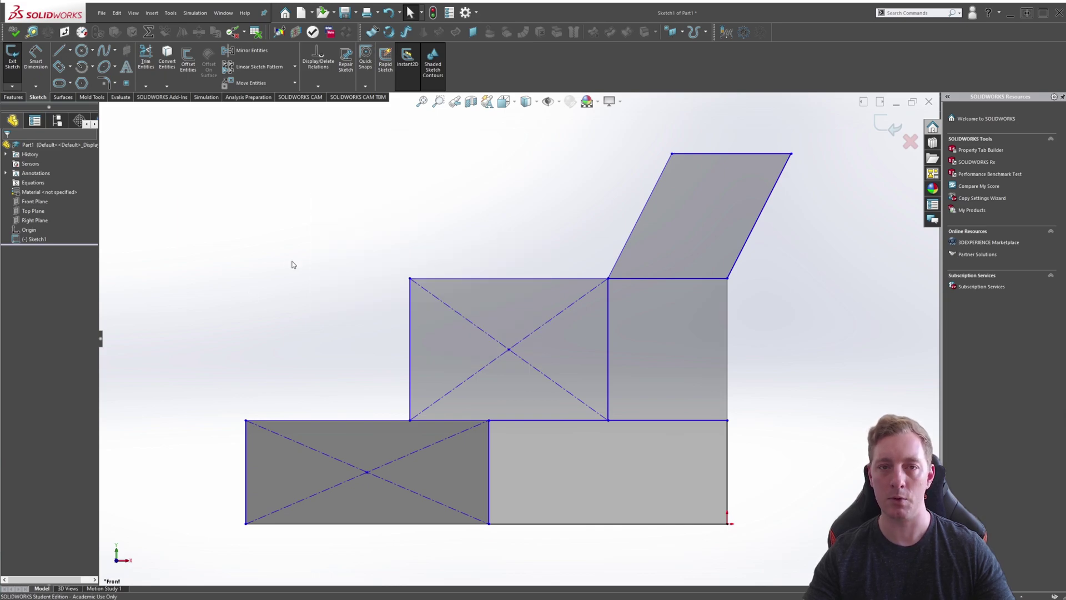
key("s")
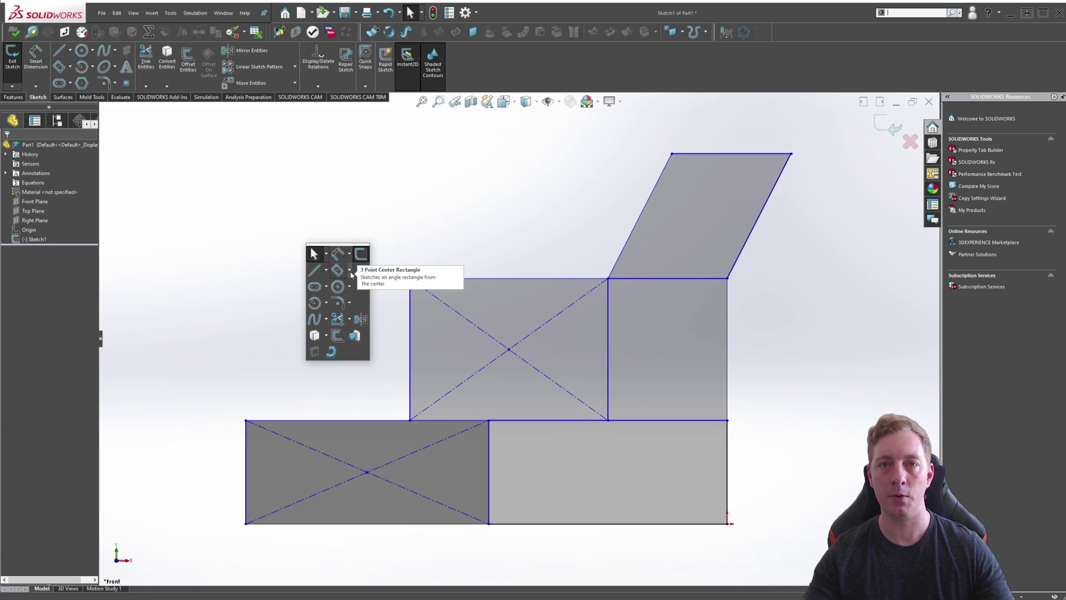
left_click(351, 273)
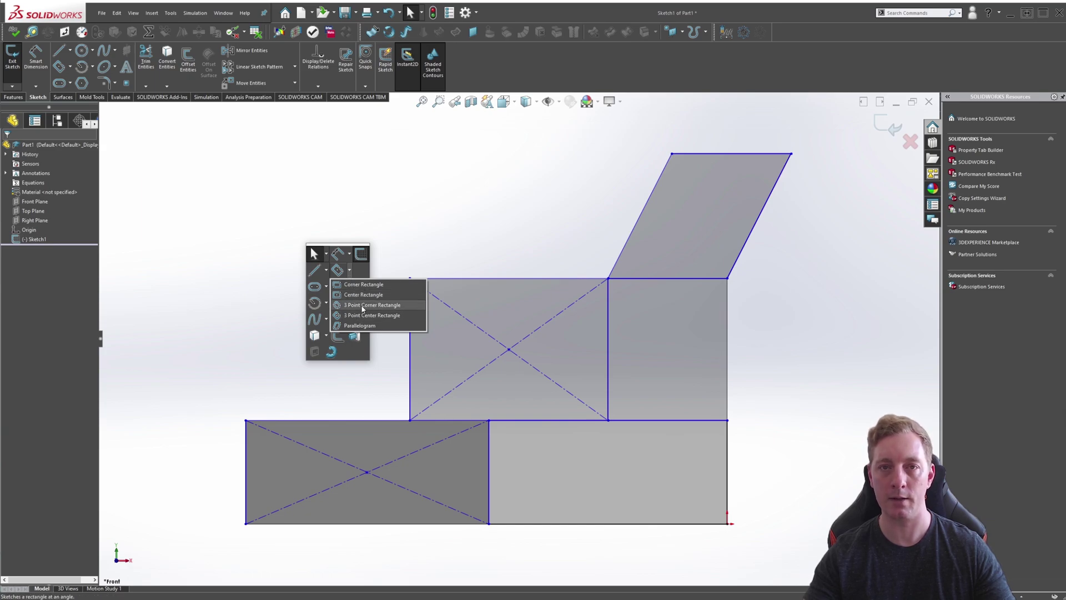
scroll(618, 317, "up", 3)
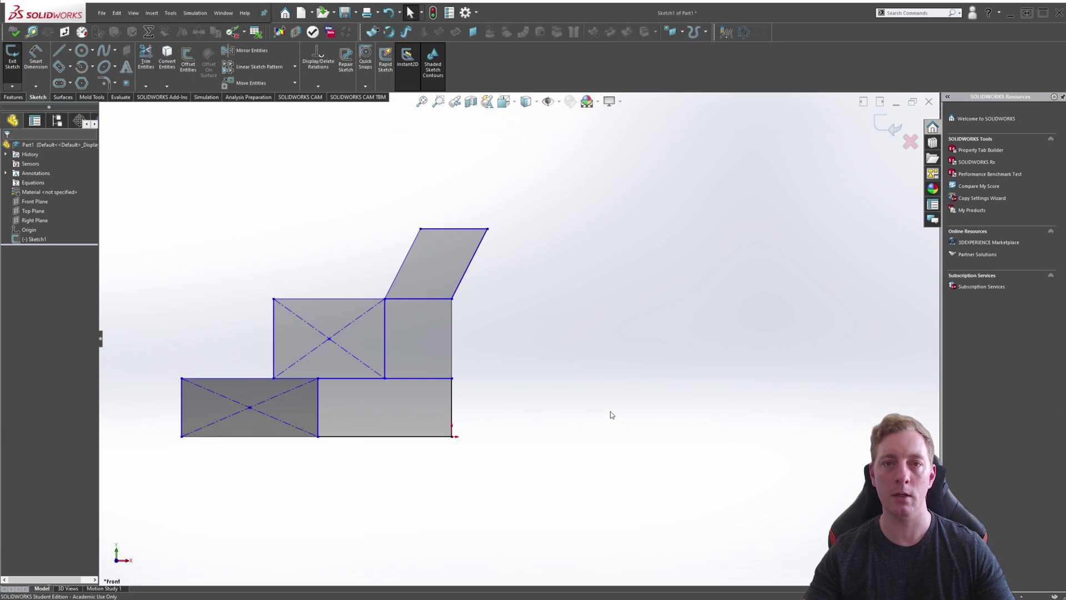
Step: Activate Corner Rectangle with construction lines, cycling through Center and 3 Point Corner types
key("s")
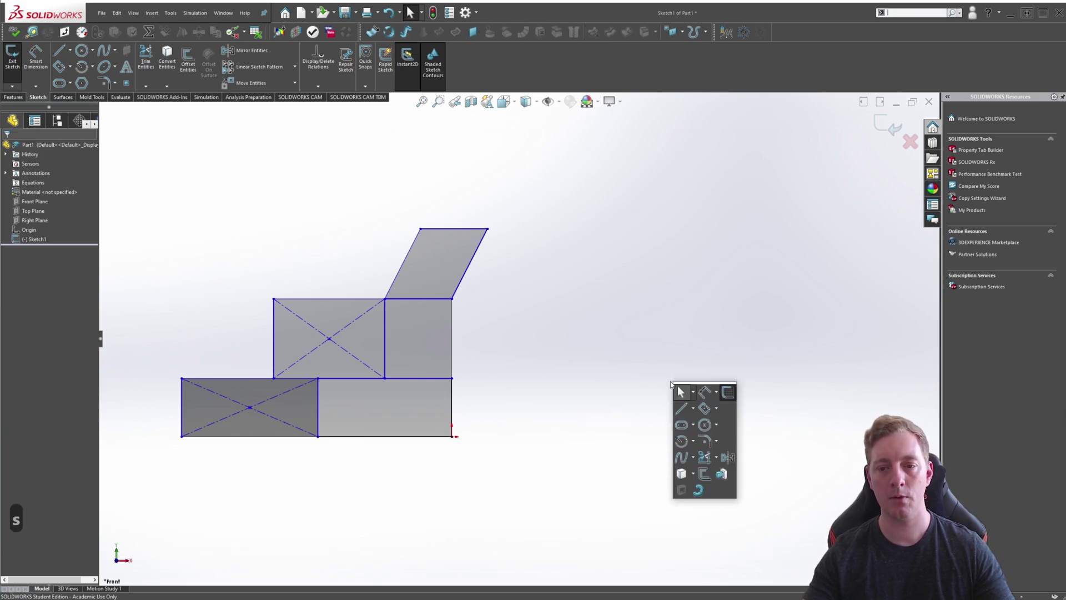
left_click(716, 409)
left_click(736, 425)
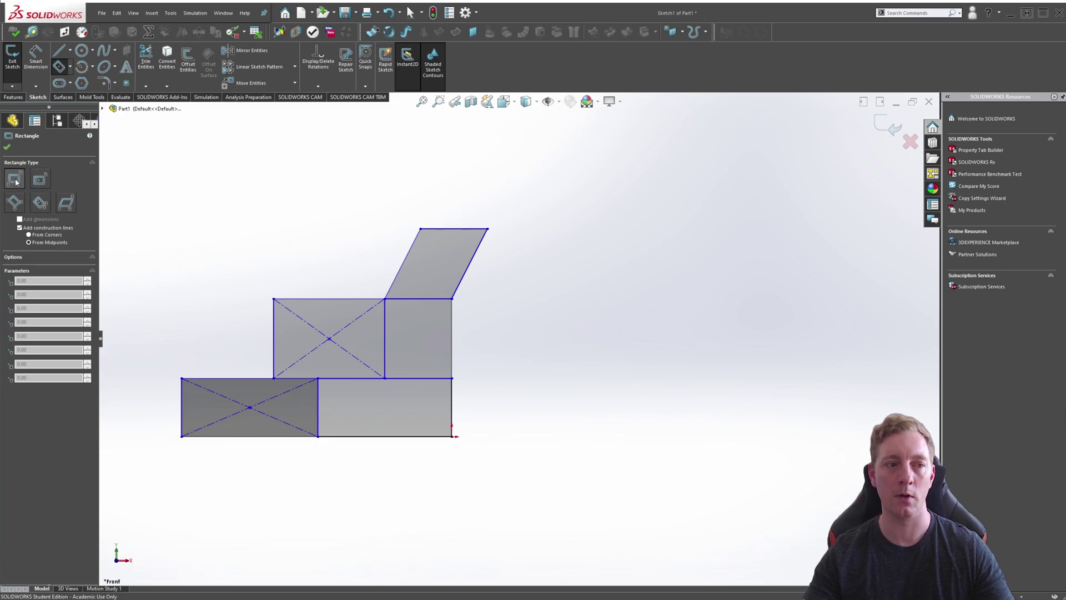
left_click(37, 181)
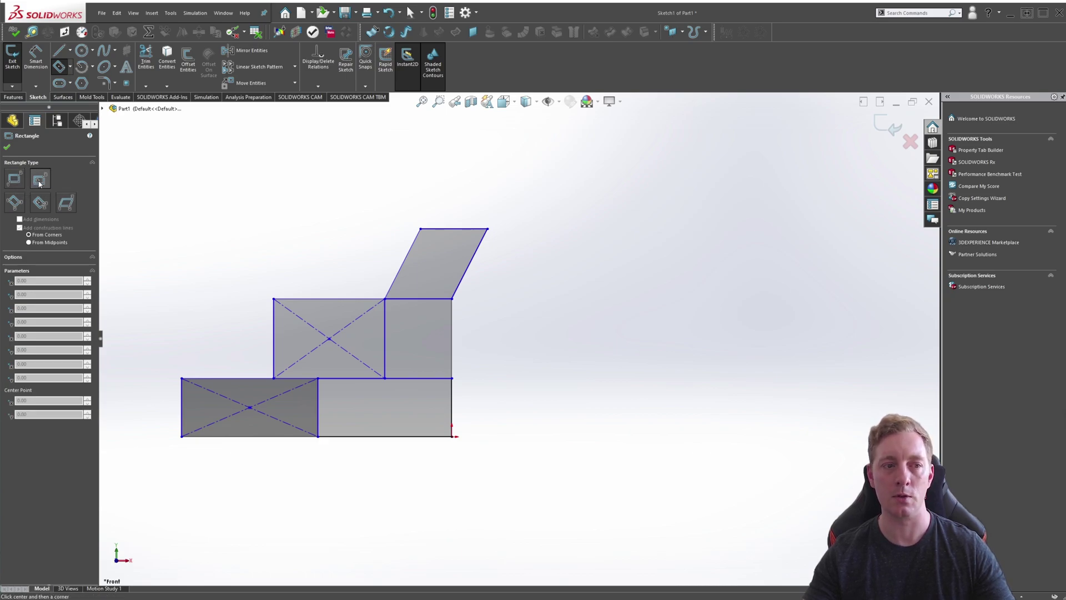
left_click(13, 203)
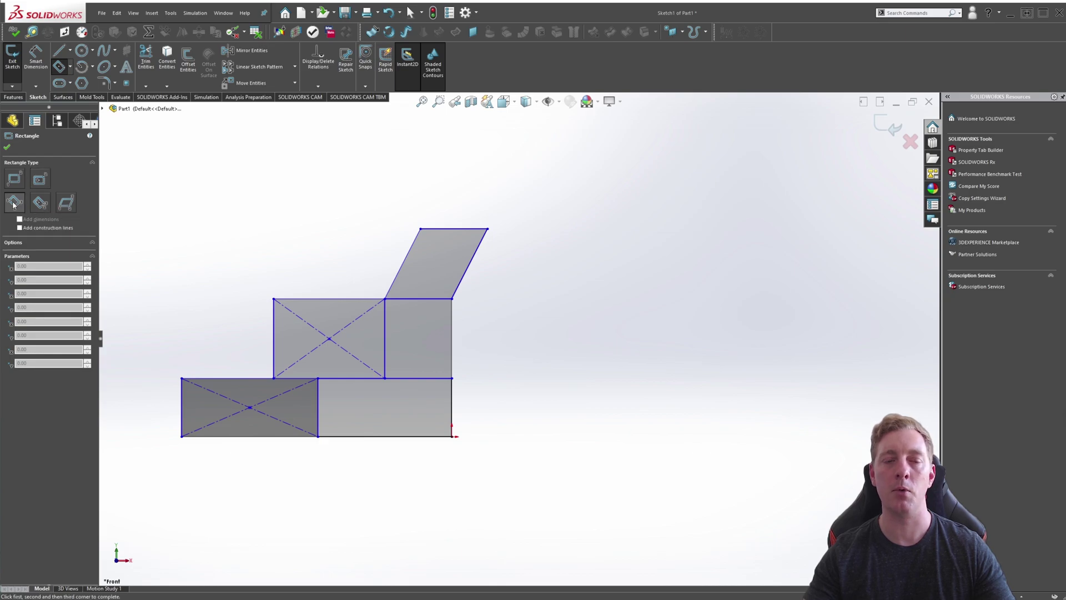
left_click(16, 184)
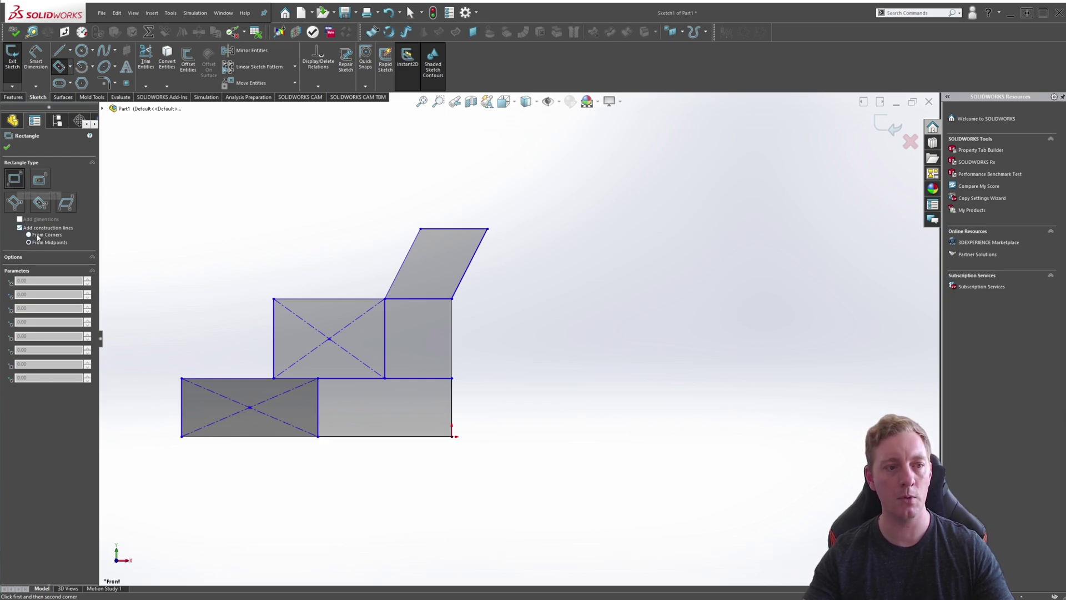
Step: Draw two trial center rectangles right of the profile, toggling From Midpoints, then undo them
left_click(41, 179)
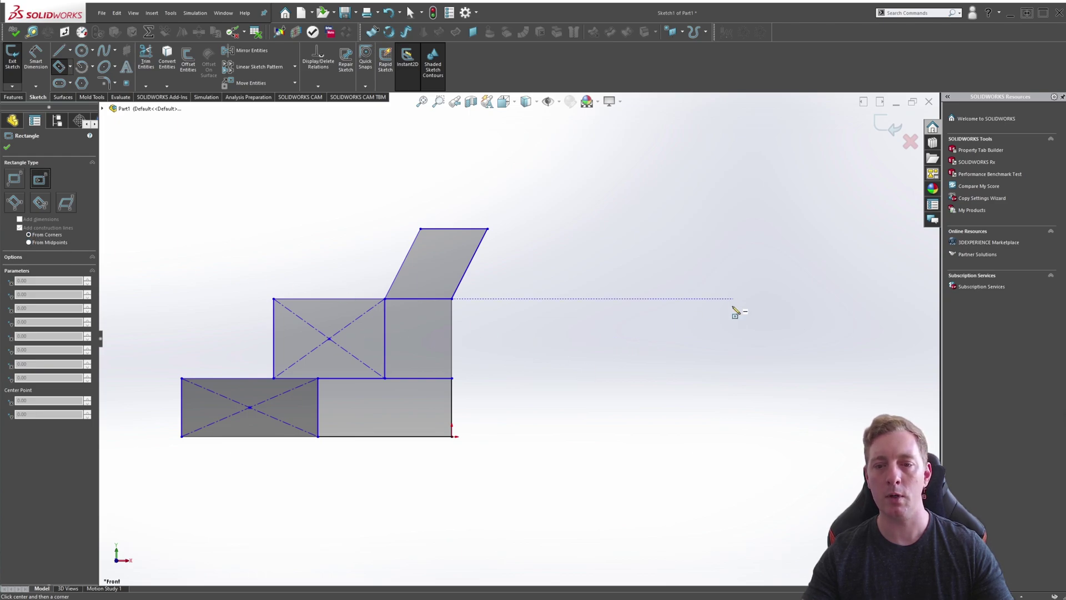
left_click(748, 355)
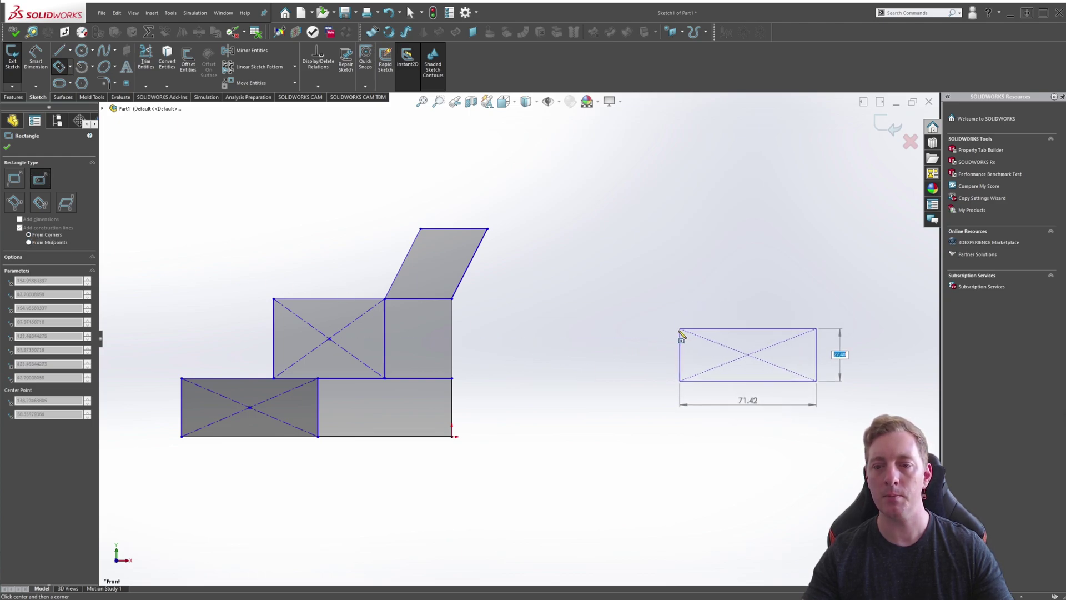
left_click(678, 331)
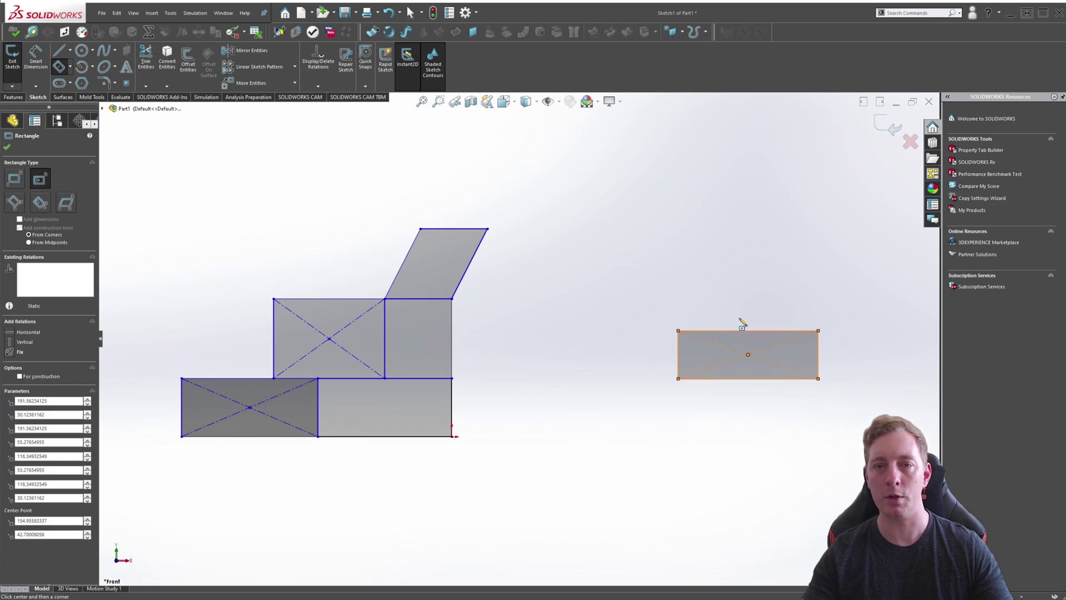
left_click(30, 243)
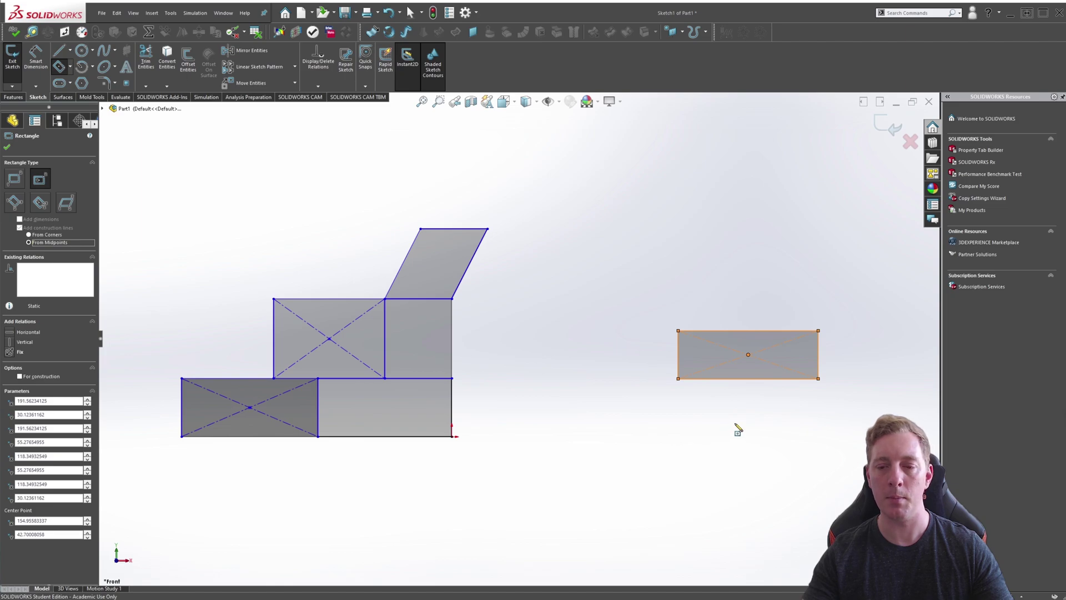
left_click(819, 463)
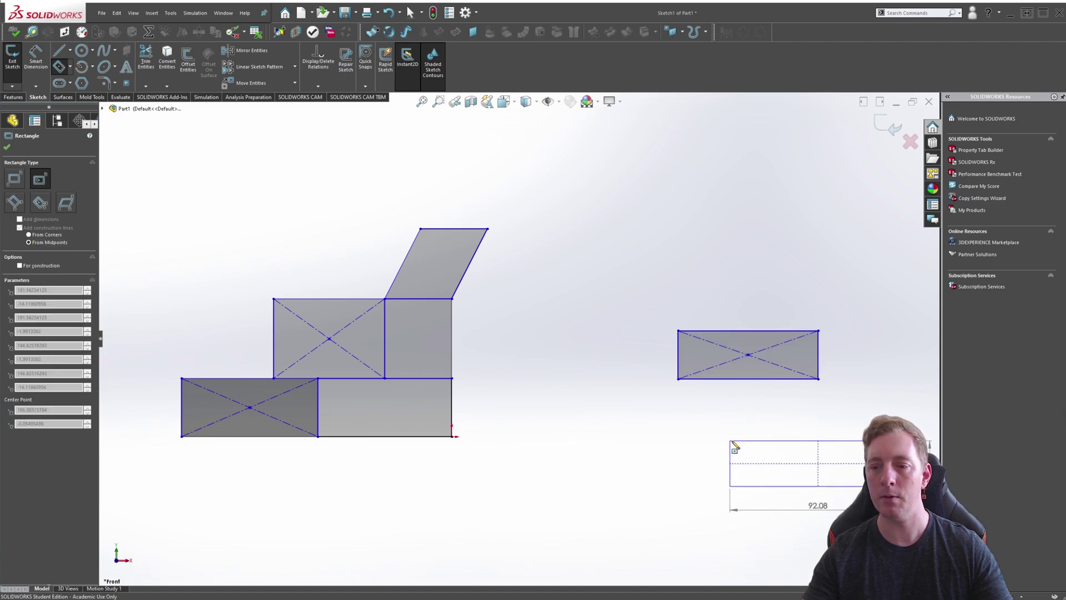
left_click(749, 438)
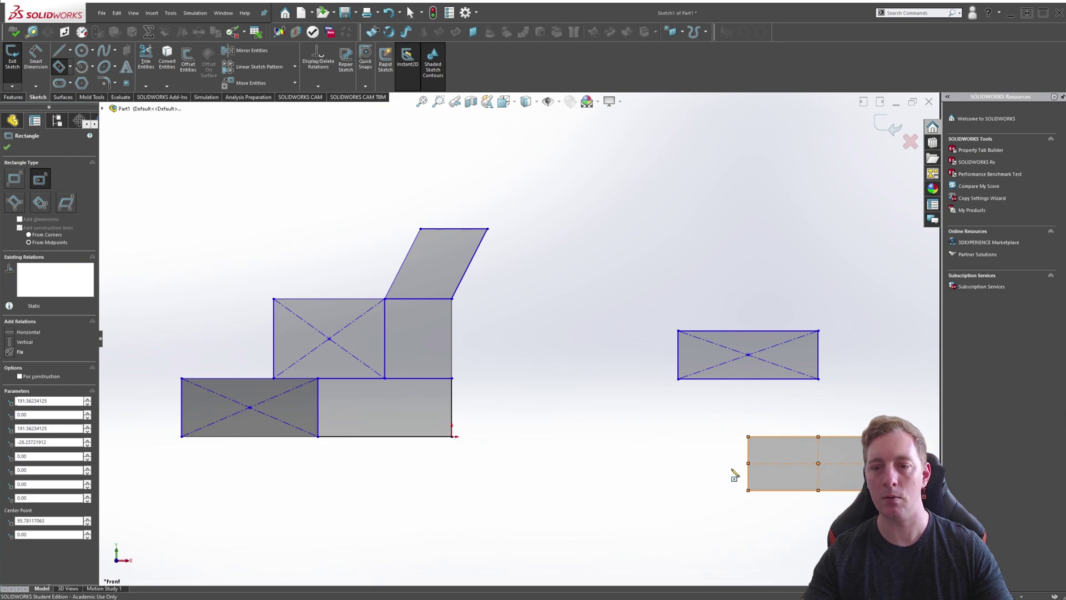
key("ctrl+z")
key("ctrl+z")
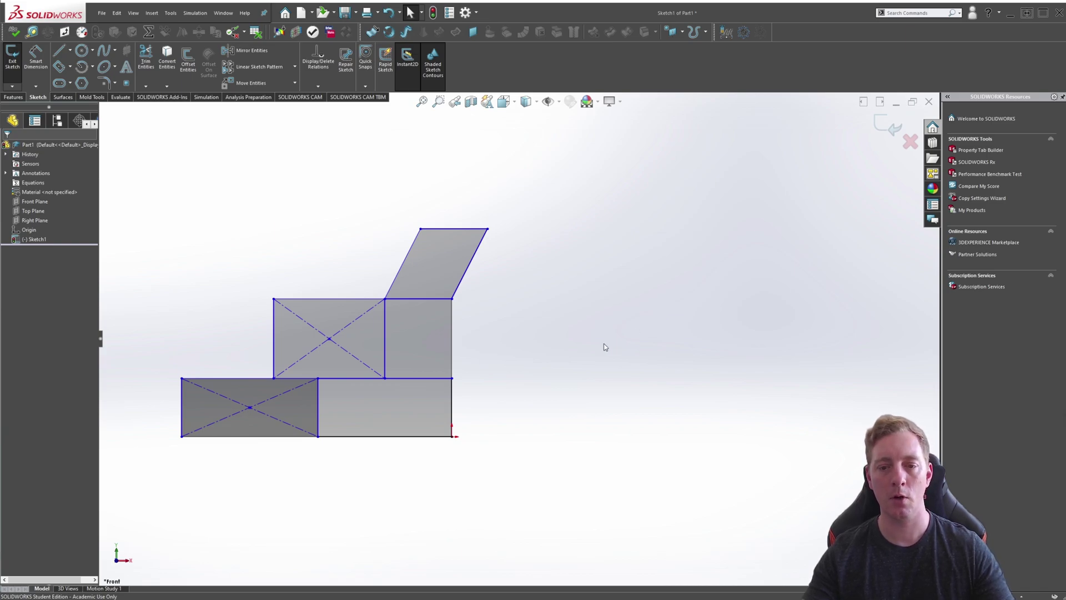
Step: Draw a corner rectangle about 69.40 wide right of the profile, its bottom level with the base
key("s")
left_click(650, 372)
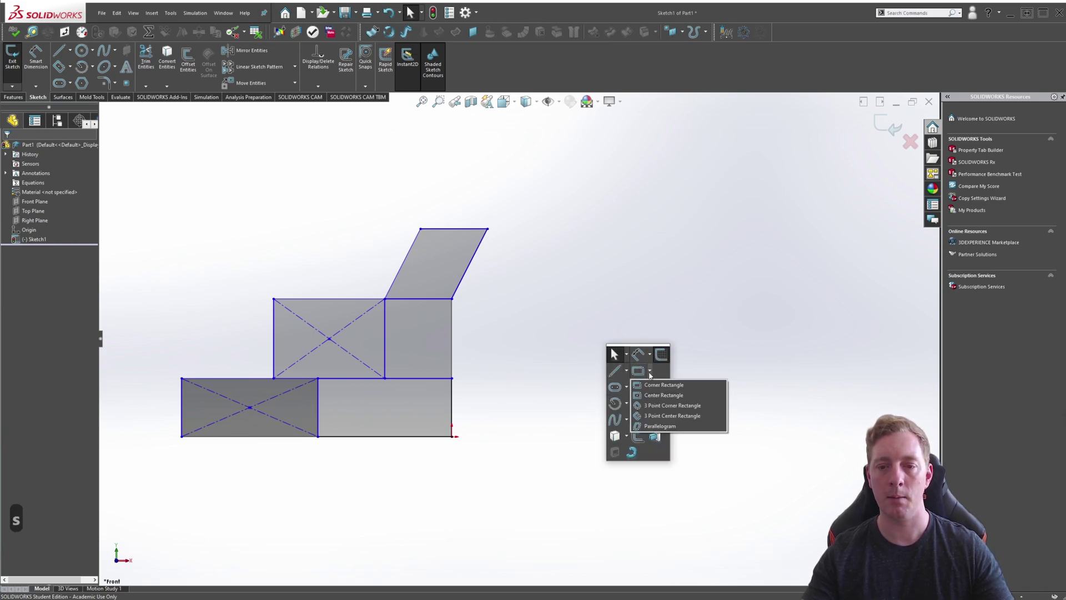
left_click(663, 385)
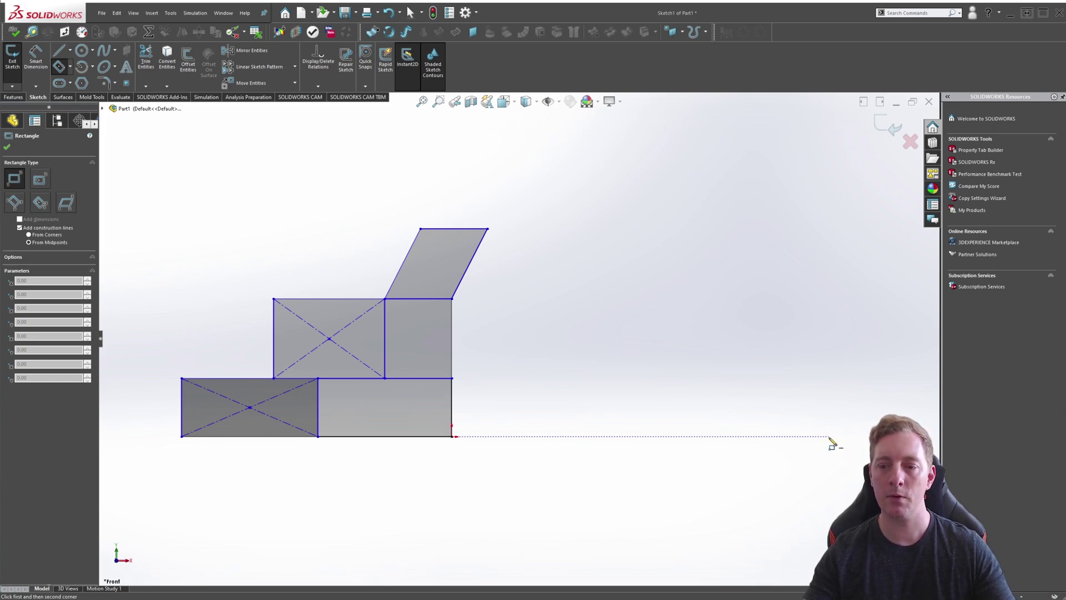
left_click(829, 436)
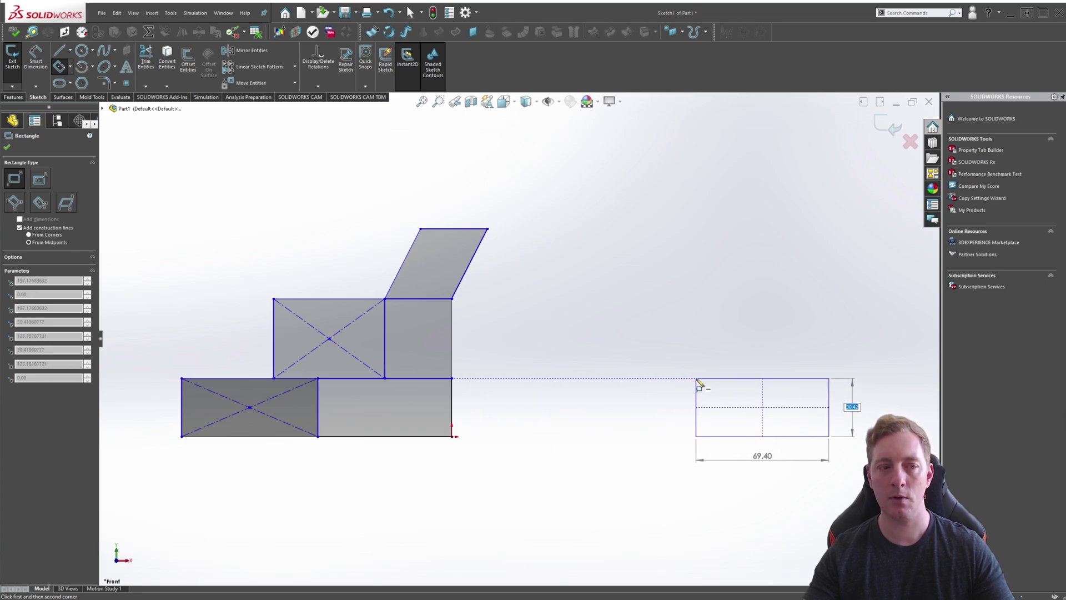
left_click(699, 381)
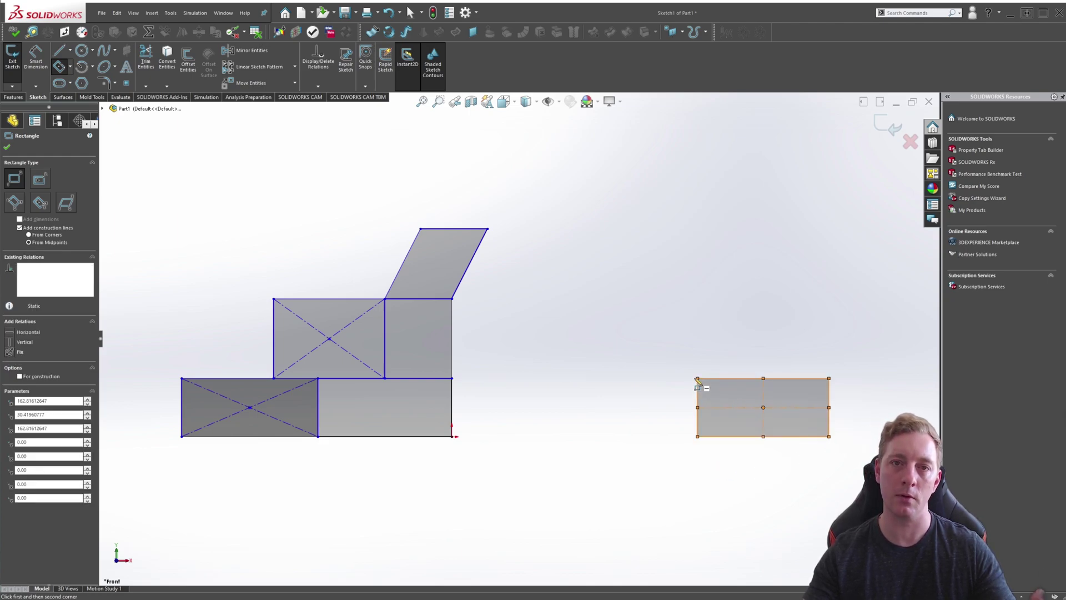
Step: Add a roughly 65-wide center rectangle against the new rectangle's left side, matching its height
left_click(40, 180)
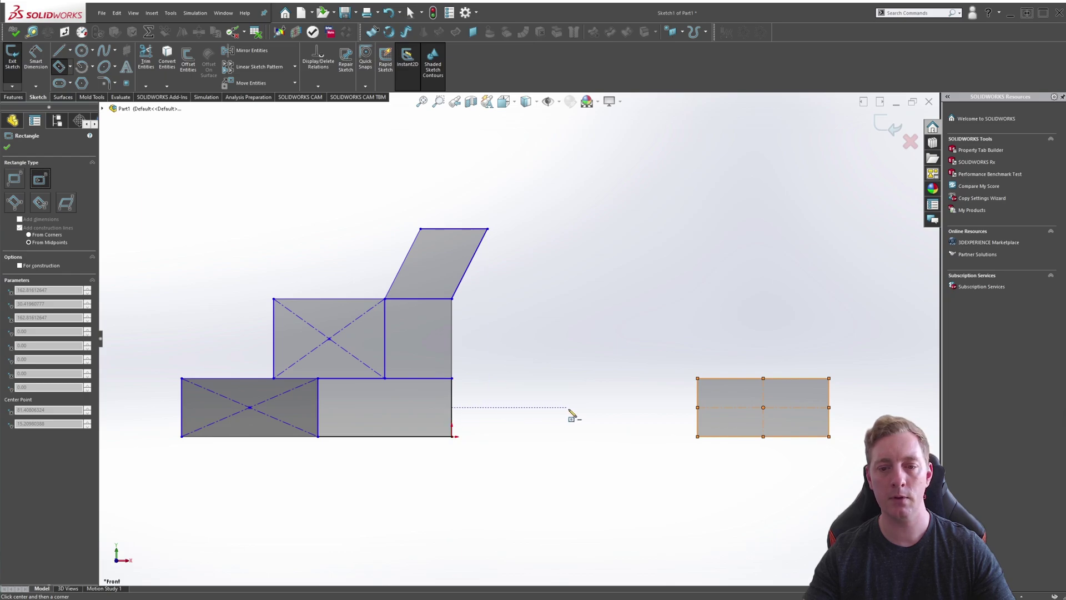
left_click(617, 407)
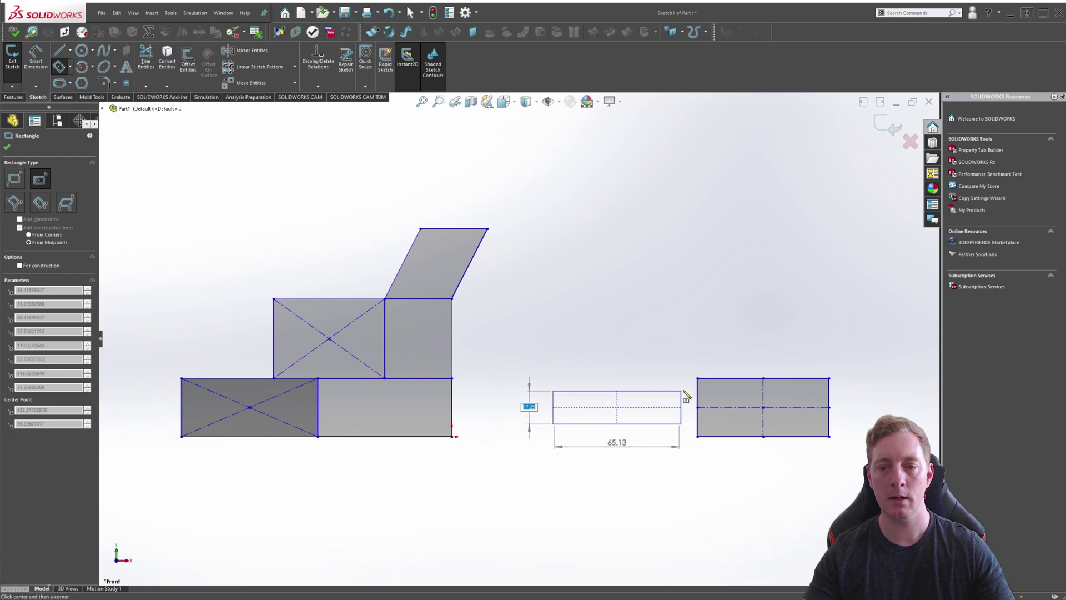
left_click(697, 379)
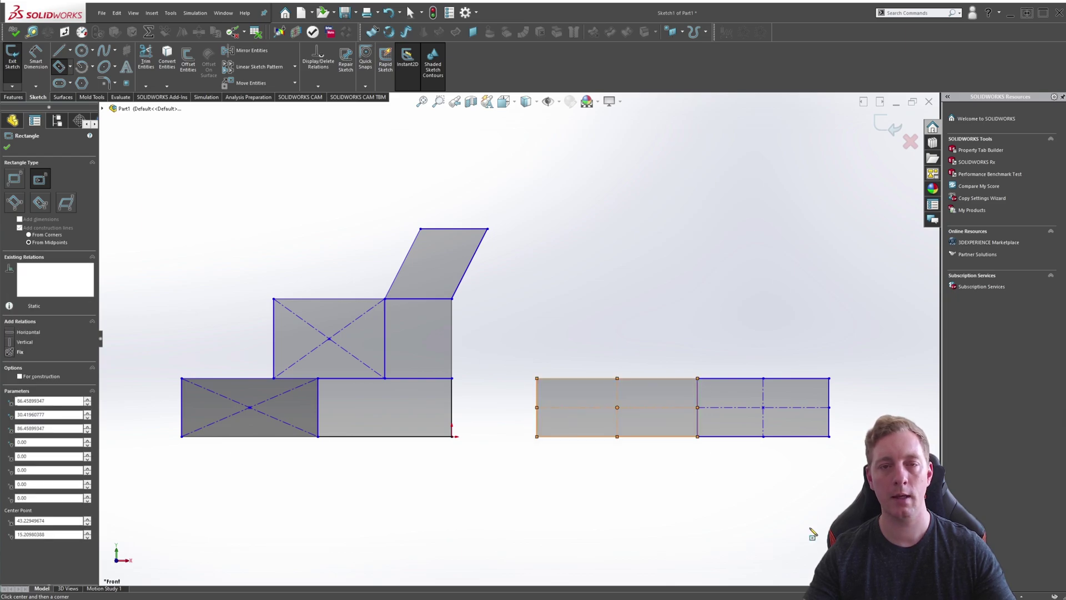
Step: Draw a tall 3 Point Corner rectangle standing on the right end of the bottom row
left_click(15, 203)
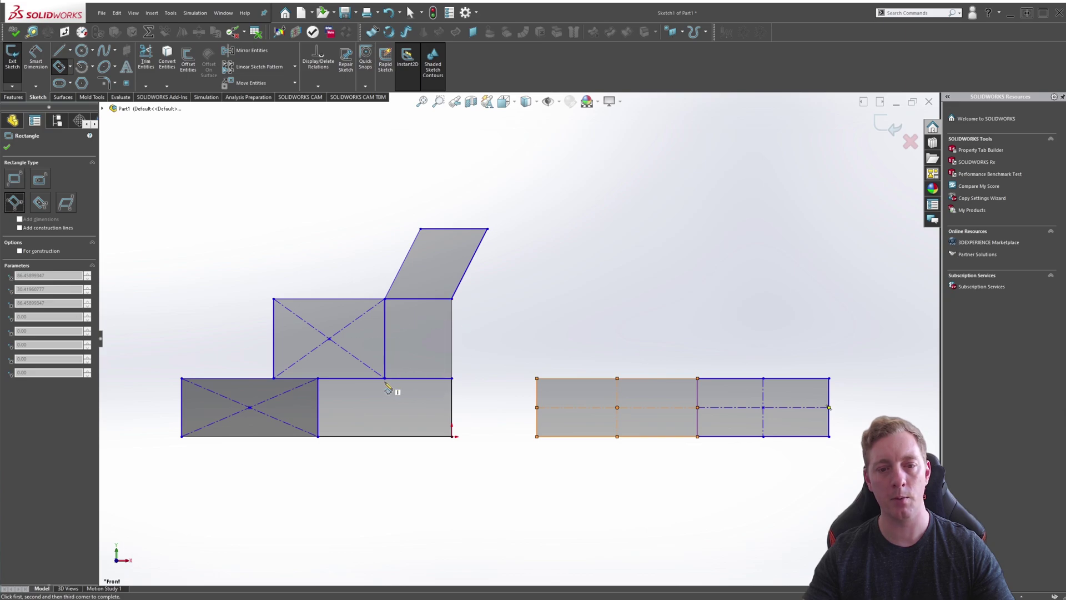
left_click(830, 379)
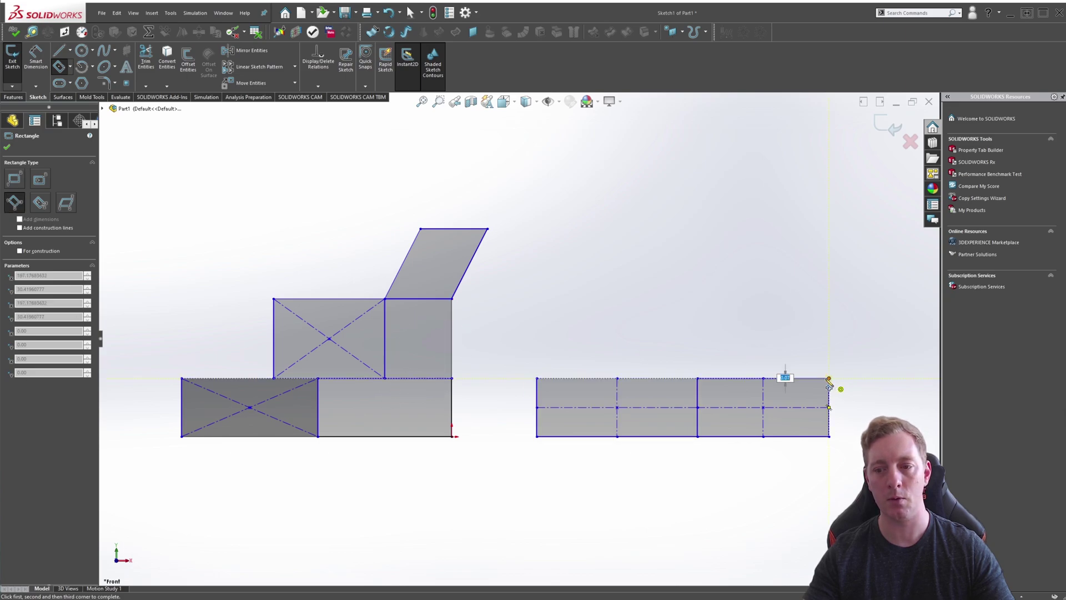
left_click(763, 378)
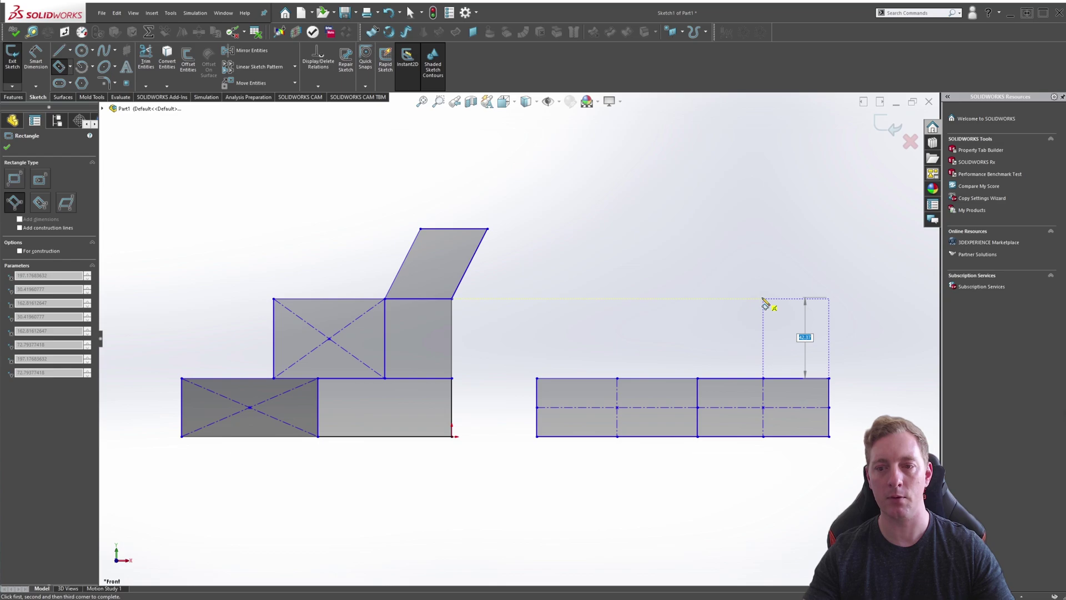
left_click(764, 299)
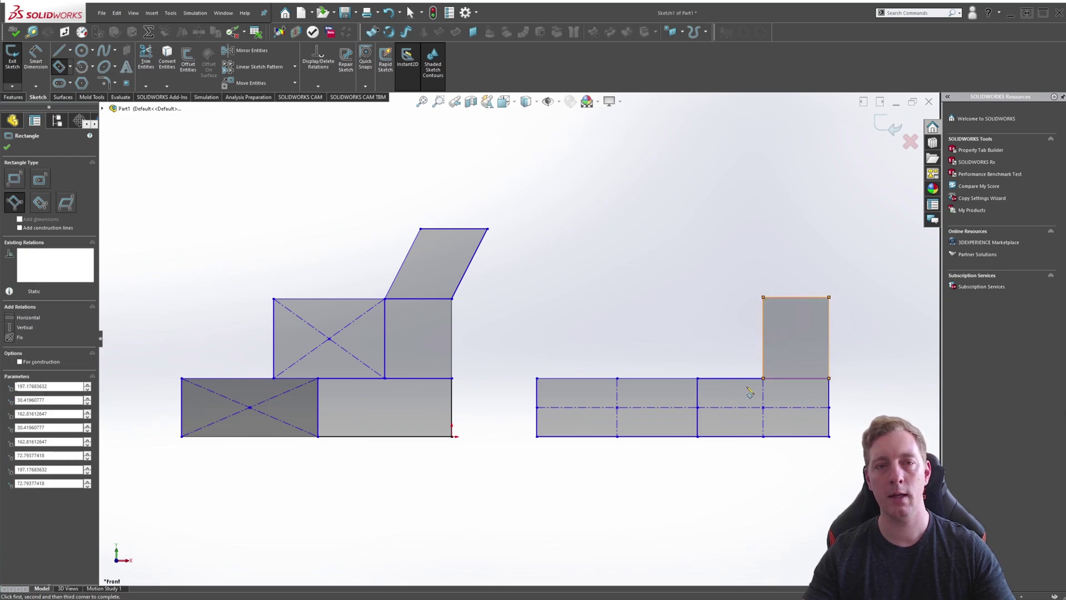
key("r")
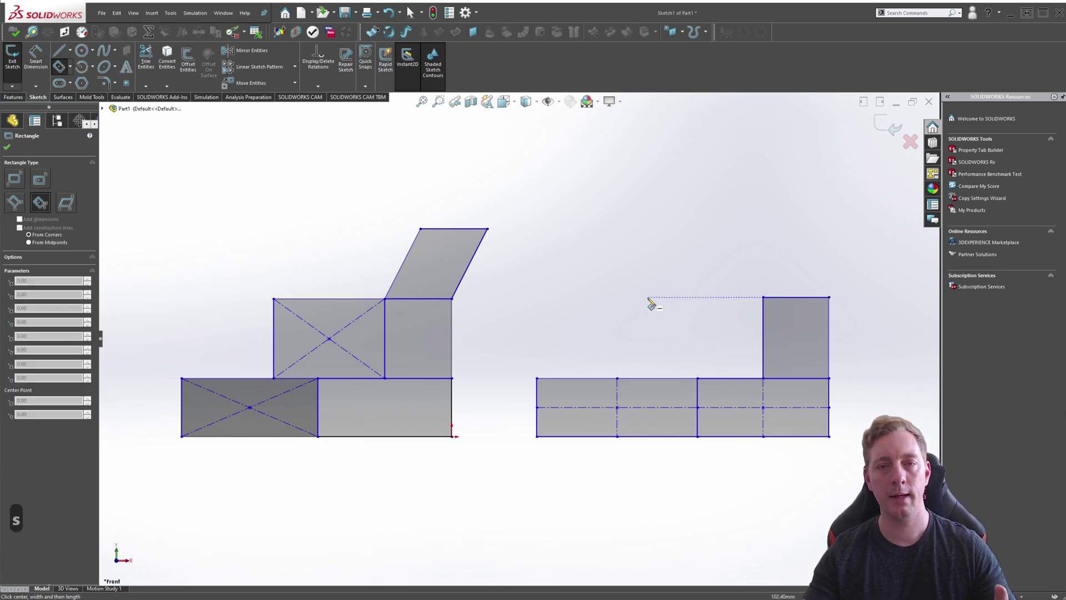
Step: Draw a 3 Point Center rectangle left of the tall block, reaching its left edge
left_click(714, 337)
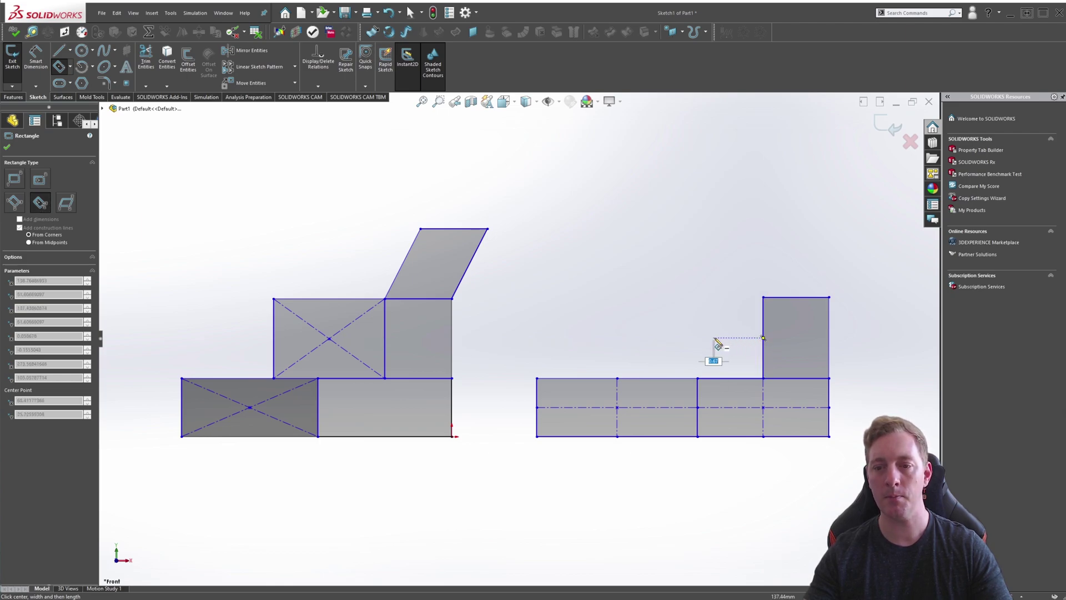
left_click(763, 338)
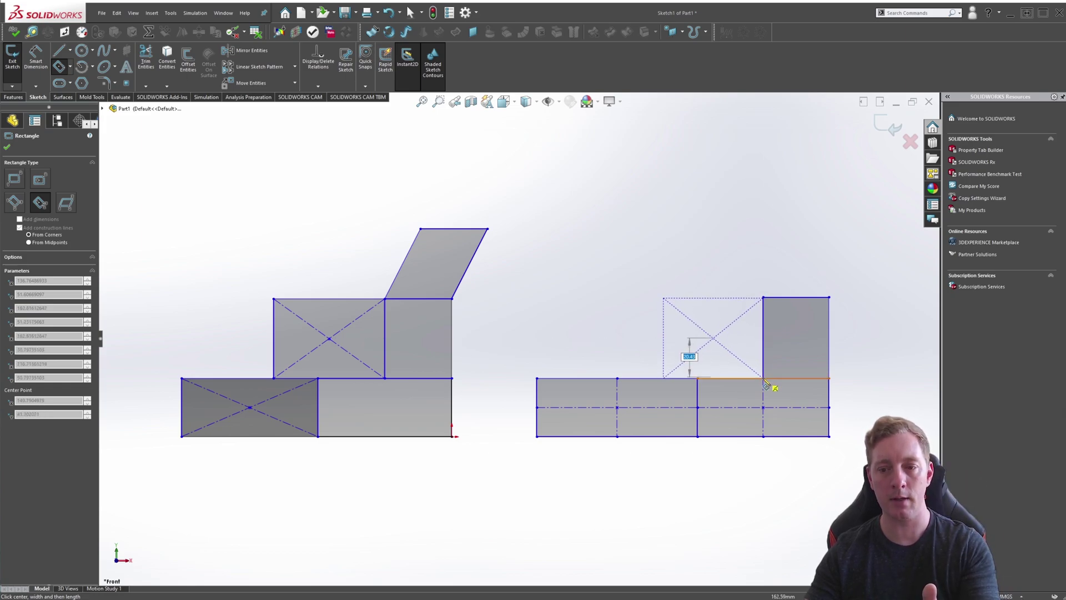
left_click(765, 382)
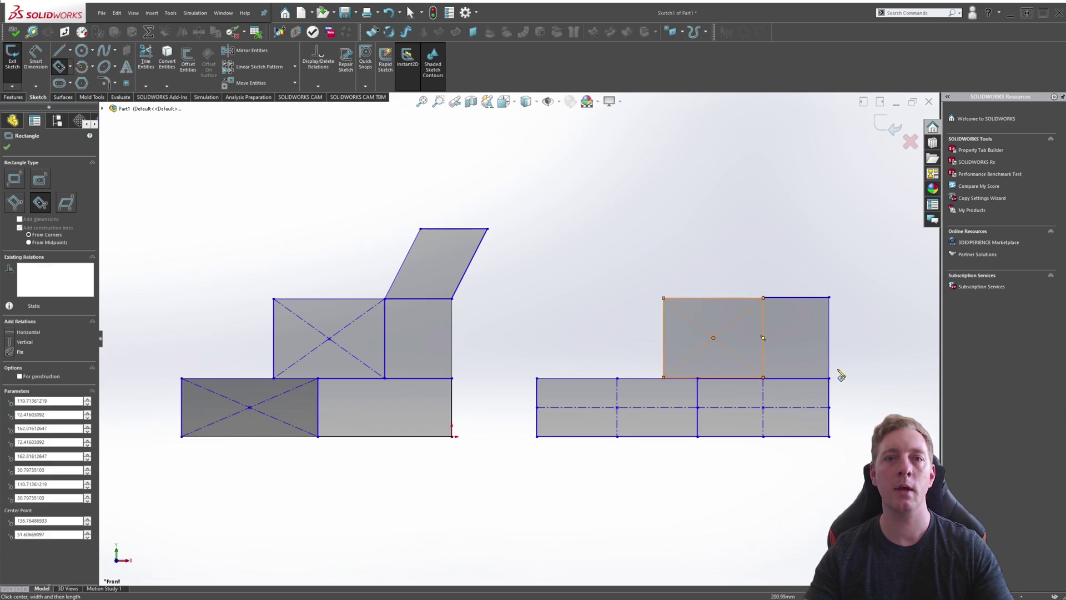
key("Escape")
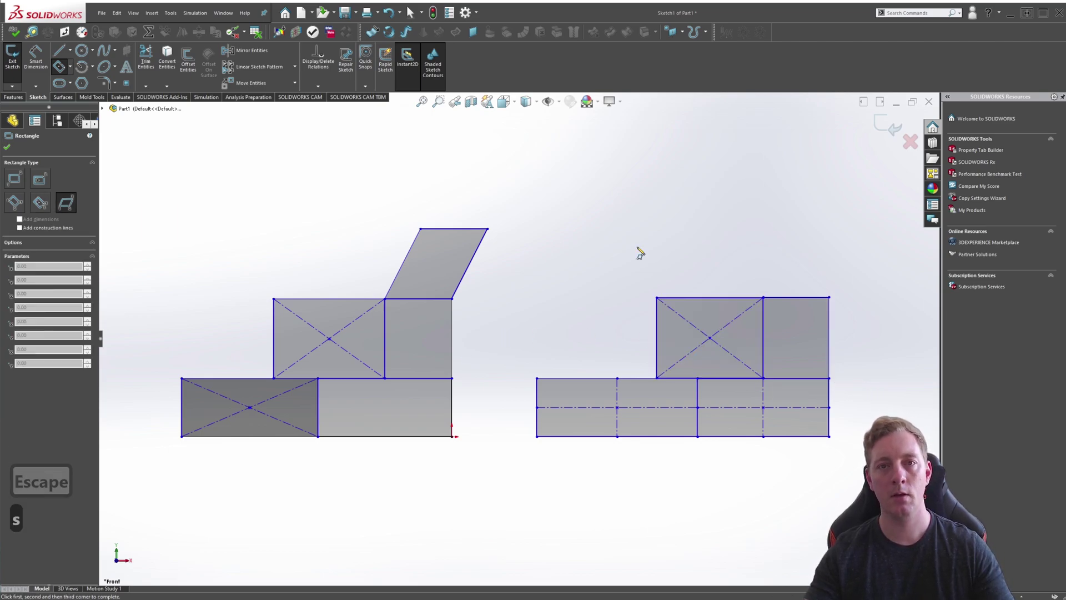
Step: Cap the tall block with a parallelogram whose top is level with the original's top
key("s")
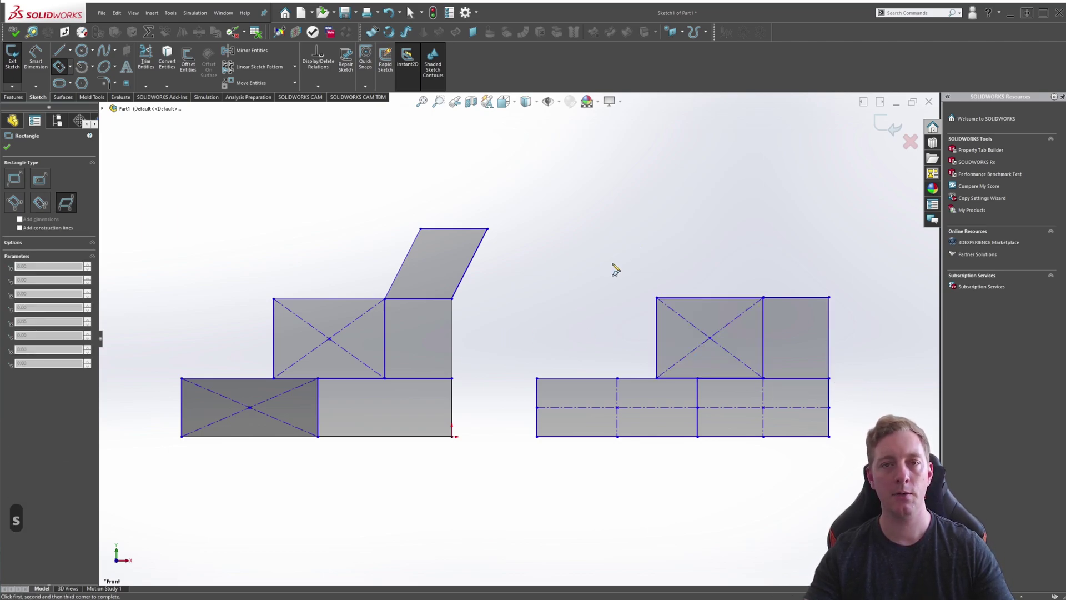
left_click(850, 228)
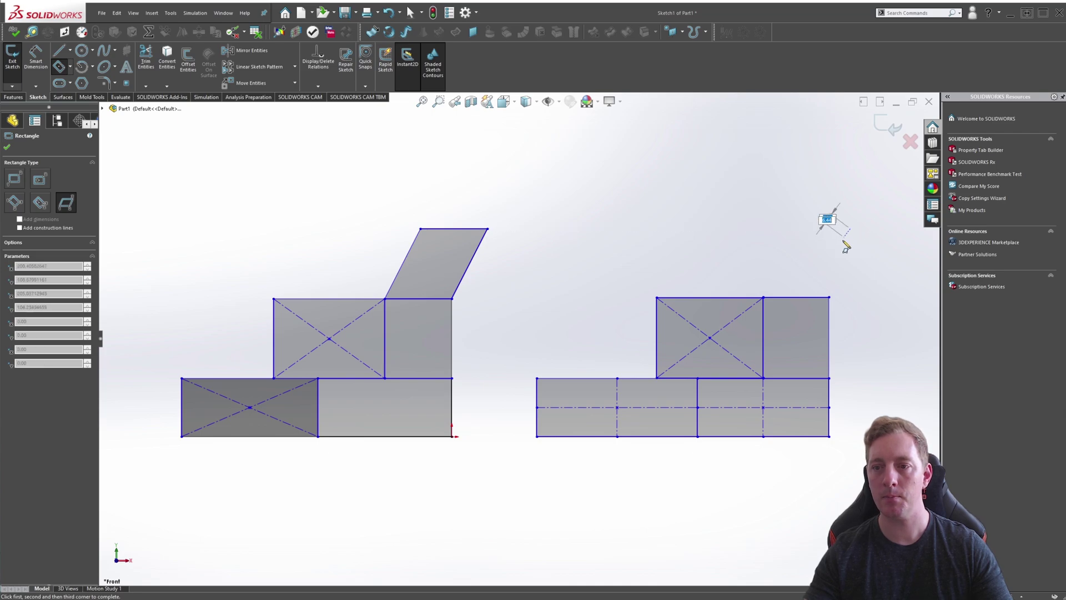
left_click(829, 298)
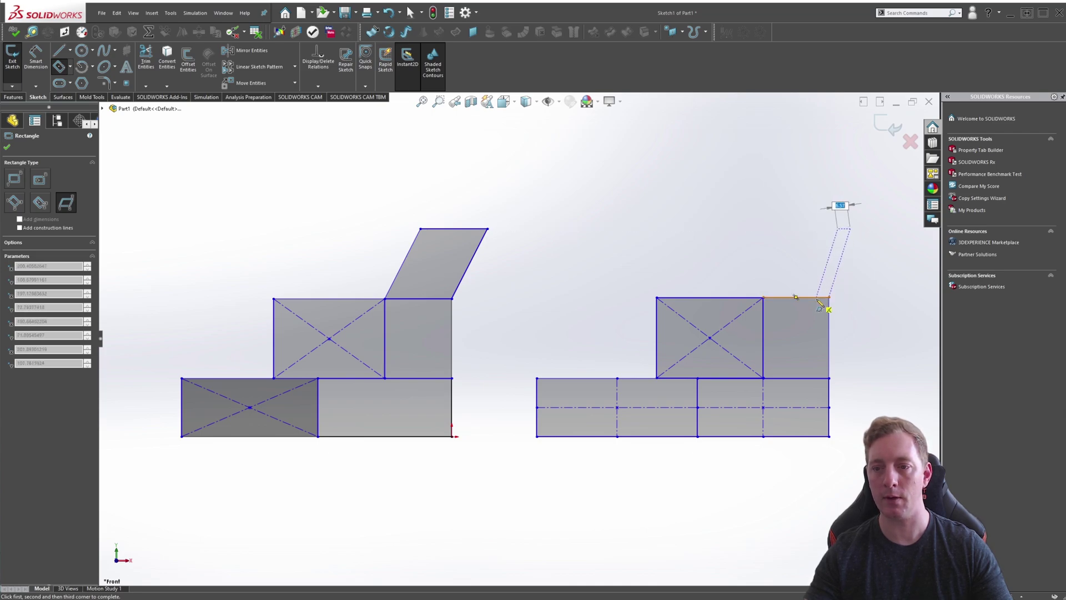
left_click(763, 299)
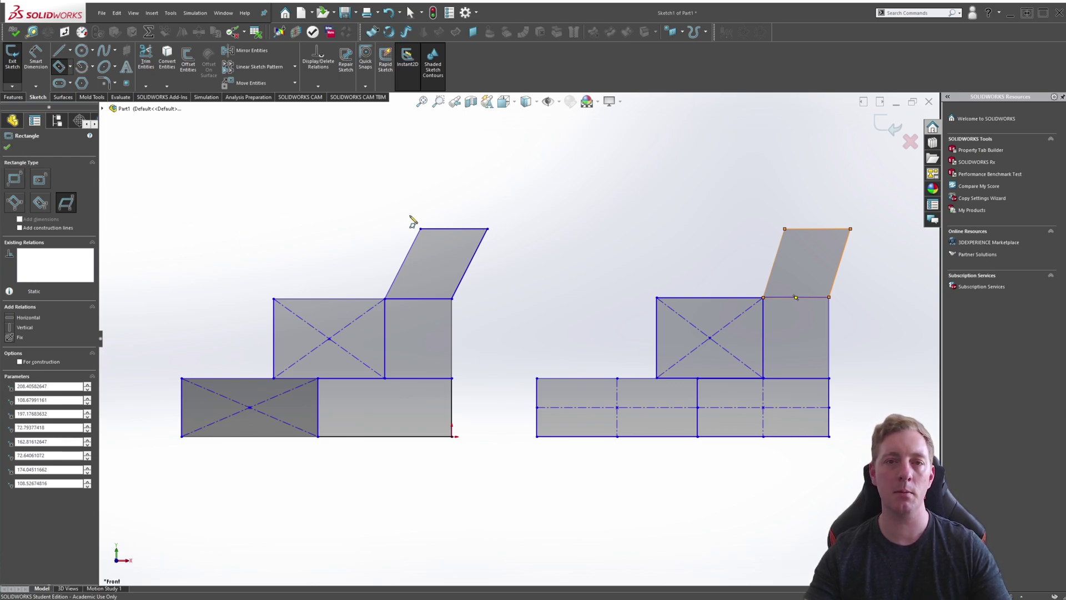
key("Escape")
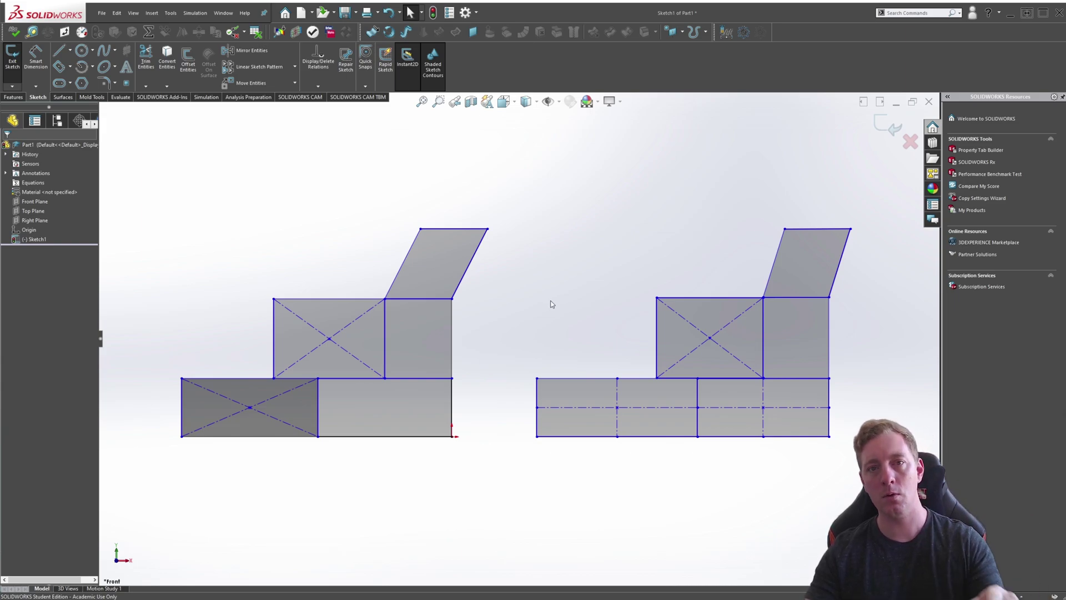
Step: Sketch a closed four-line square above the gap between the two profiles
left_click(58, 51)
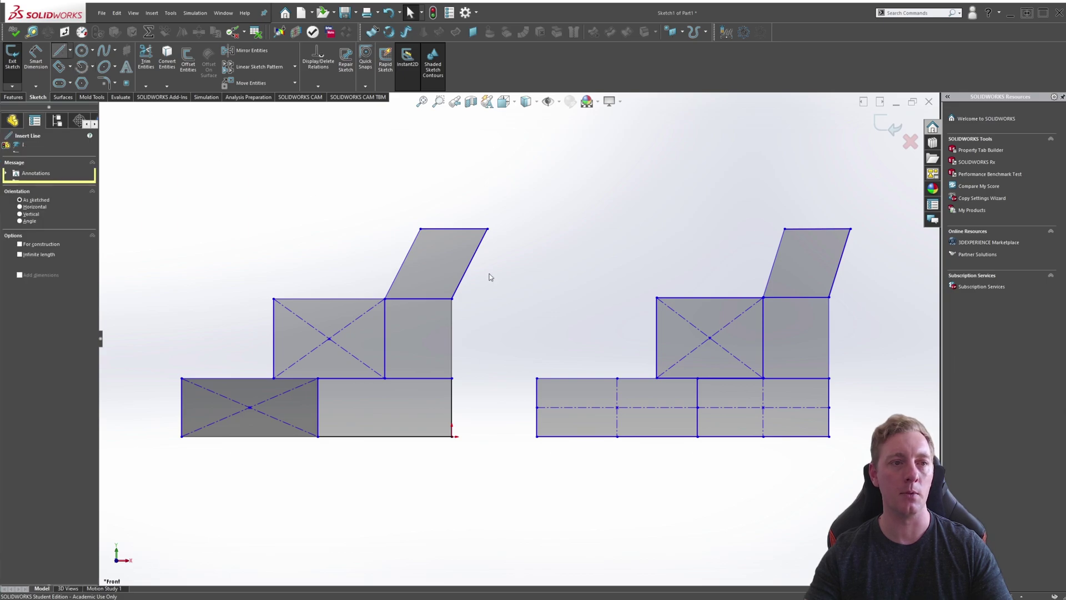
left_click(549, 242)
left_click(550, 185)
left_click(598, 185)
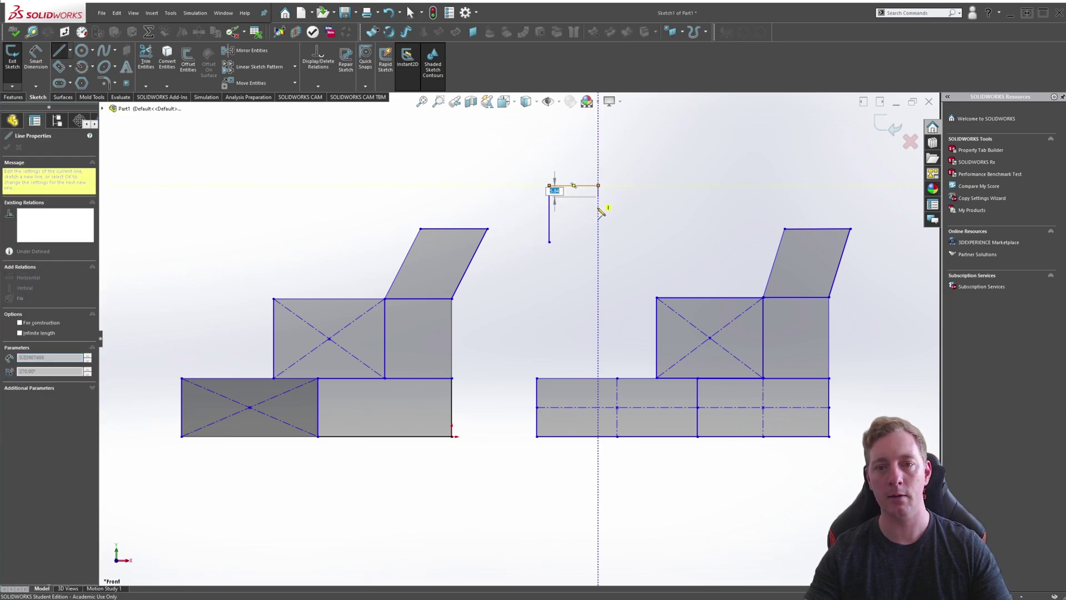
left_click(598, 242)
left_click(549, 241)
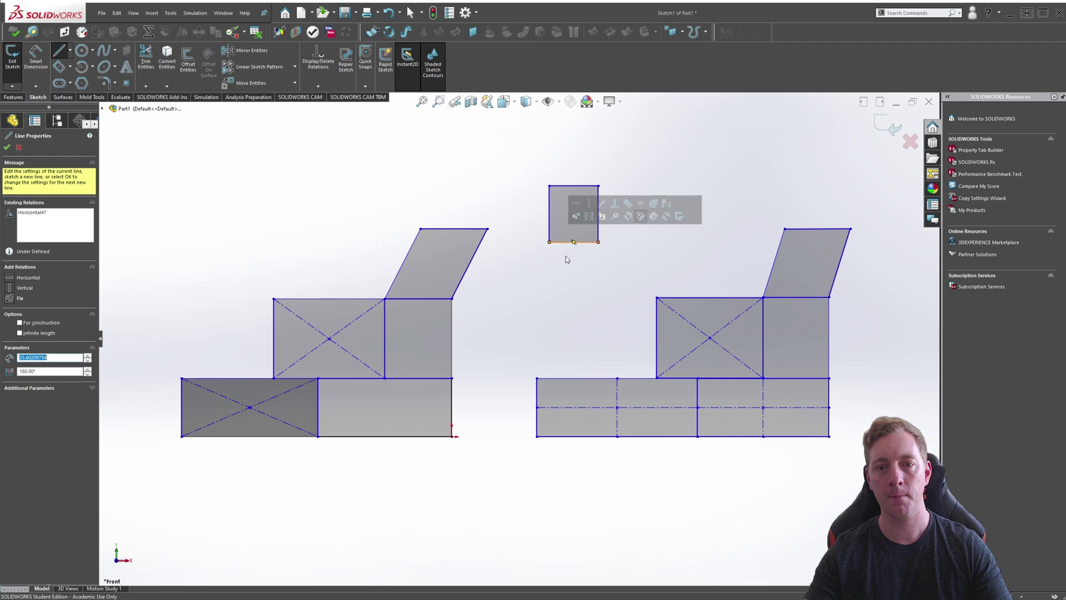
key("Escape")
Step: Draw a center rectangle square beside the four-line square
key("s")
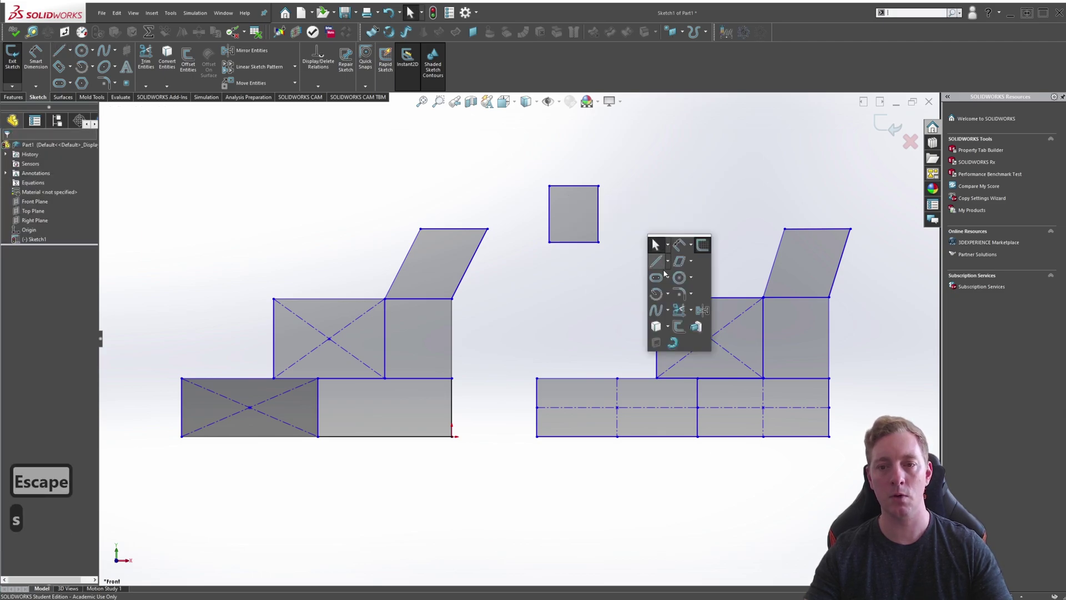
left_click(691, 261)
left_click(697, 282)
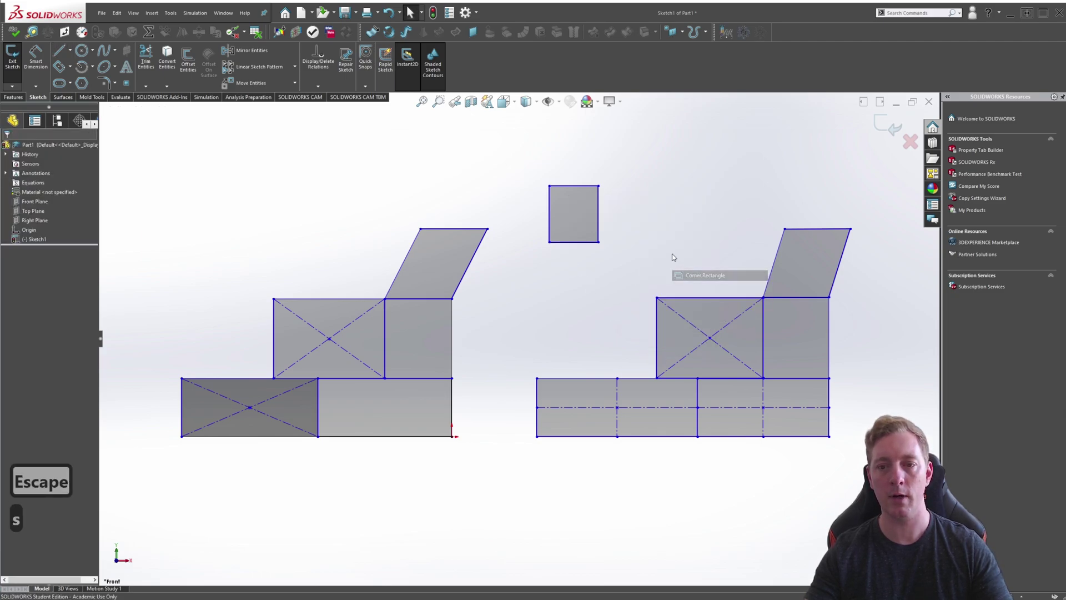
left_click(660, 213)
left_click(688, 186)
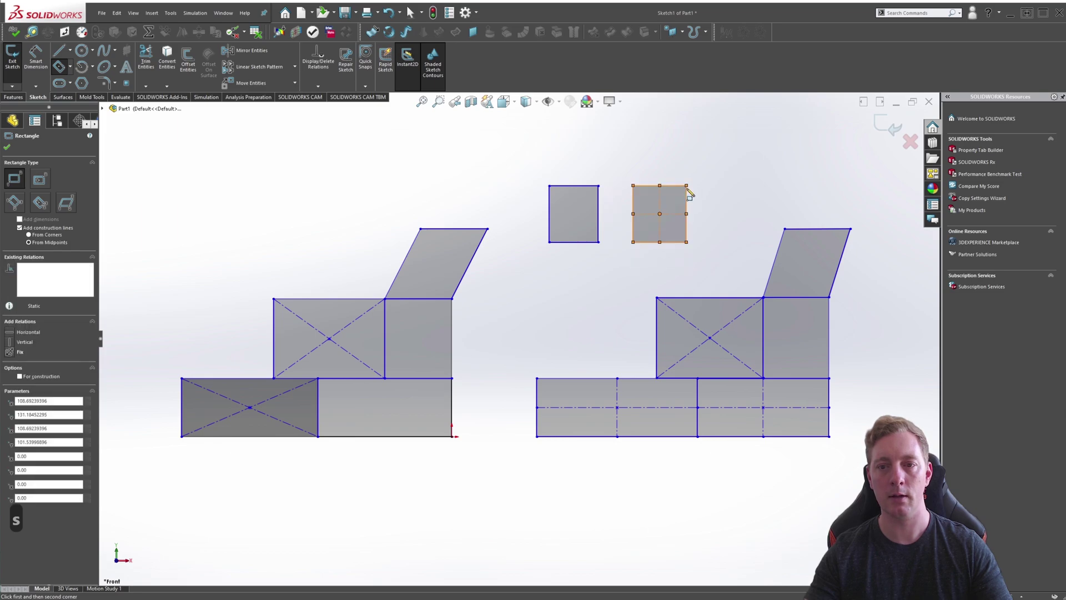